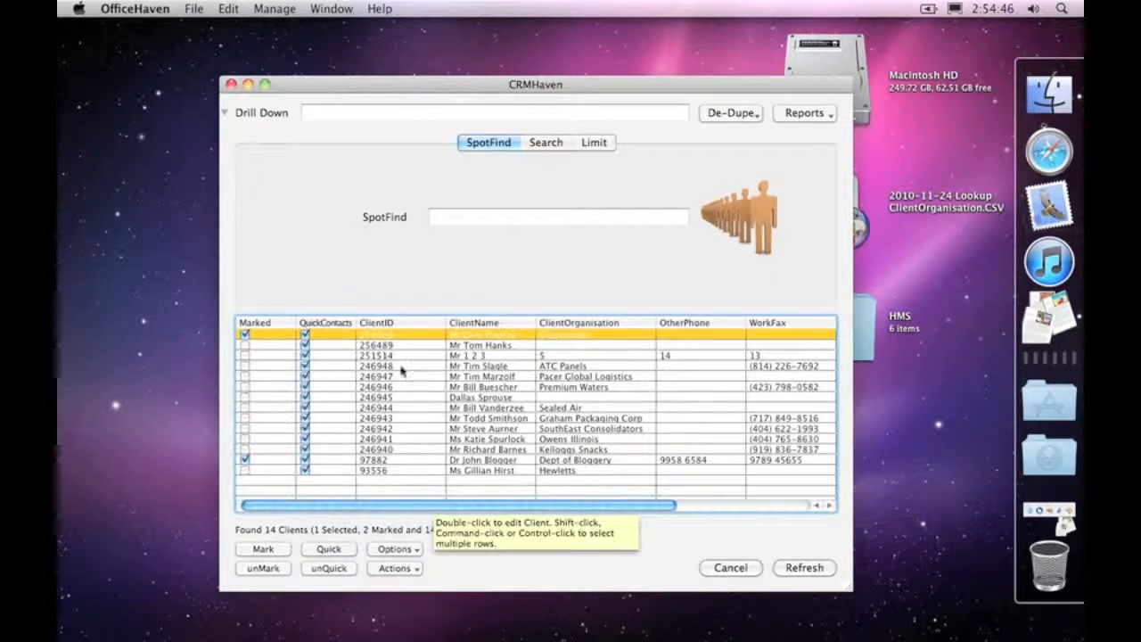
Open the first listed client's record, compare its Org. ID with its Client ID, and close the record
{"action": "double_click", "coordinate": [375, 336]}
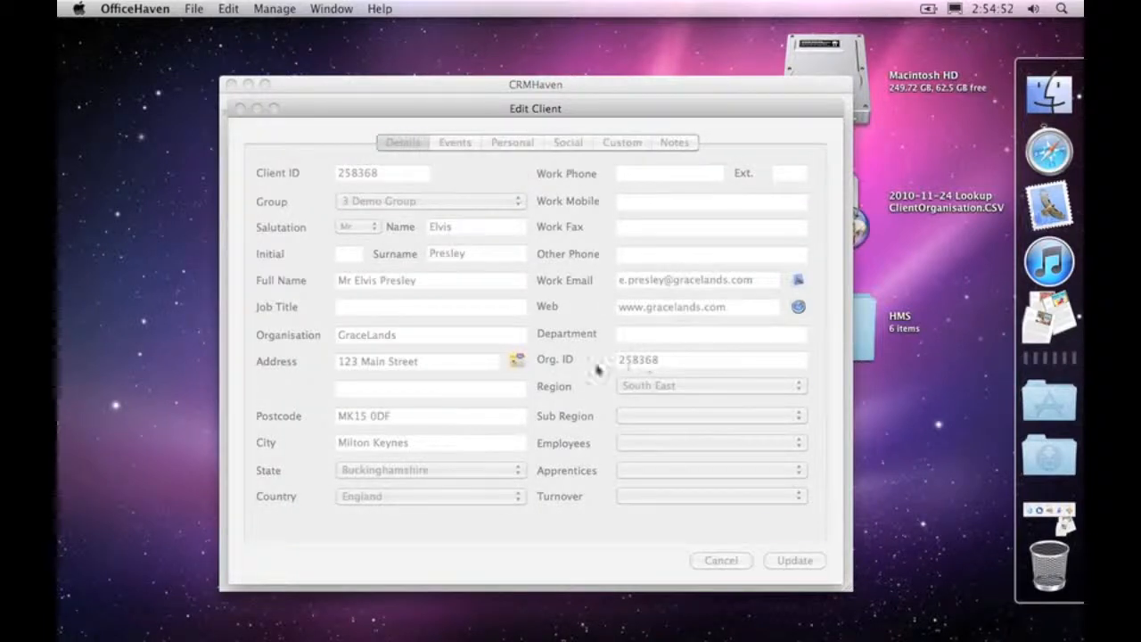
{"action": "left_click", "coordinate": [677, 360]}
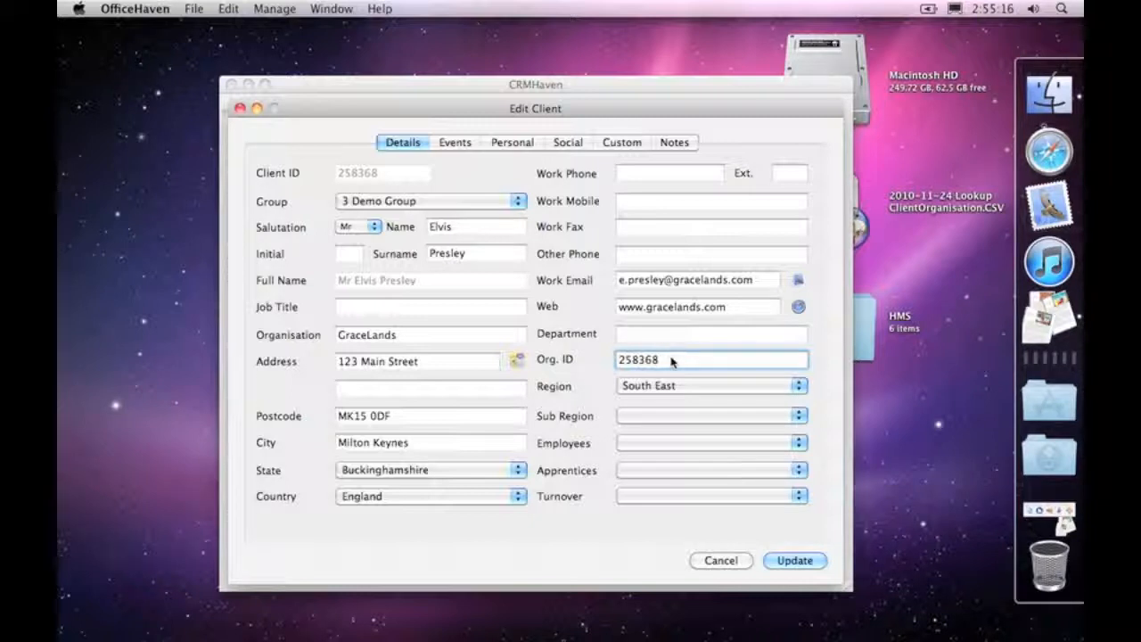
{"action": "mouse_move", "coordinate": [672, 360]}
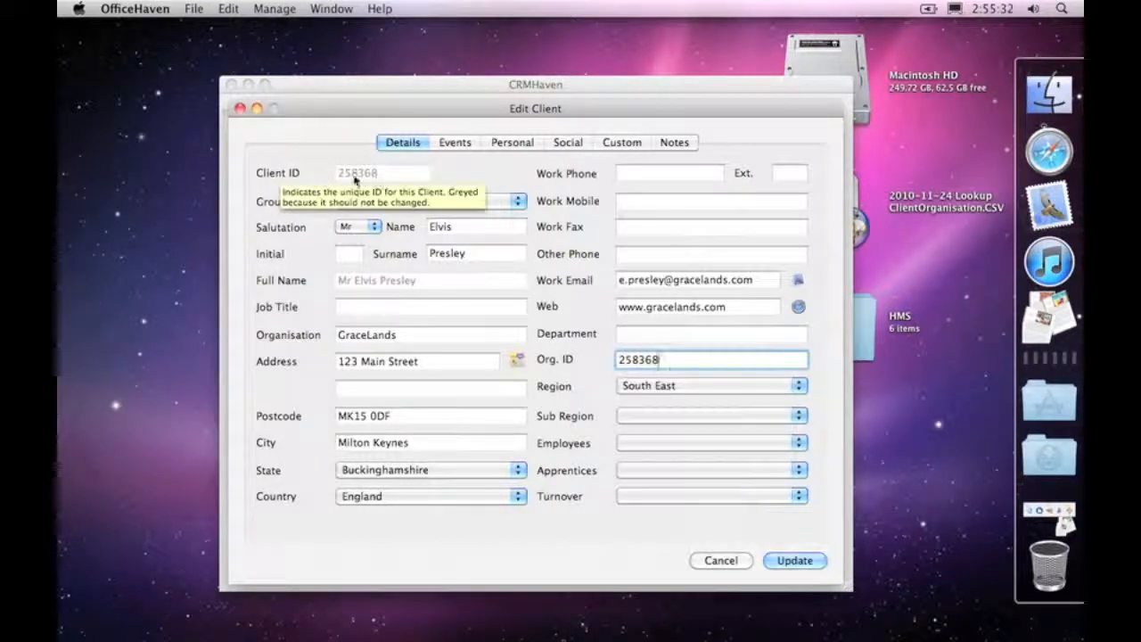
{"action": "left_click", "coordinate": [240, 108]}
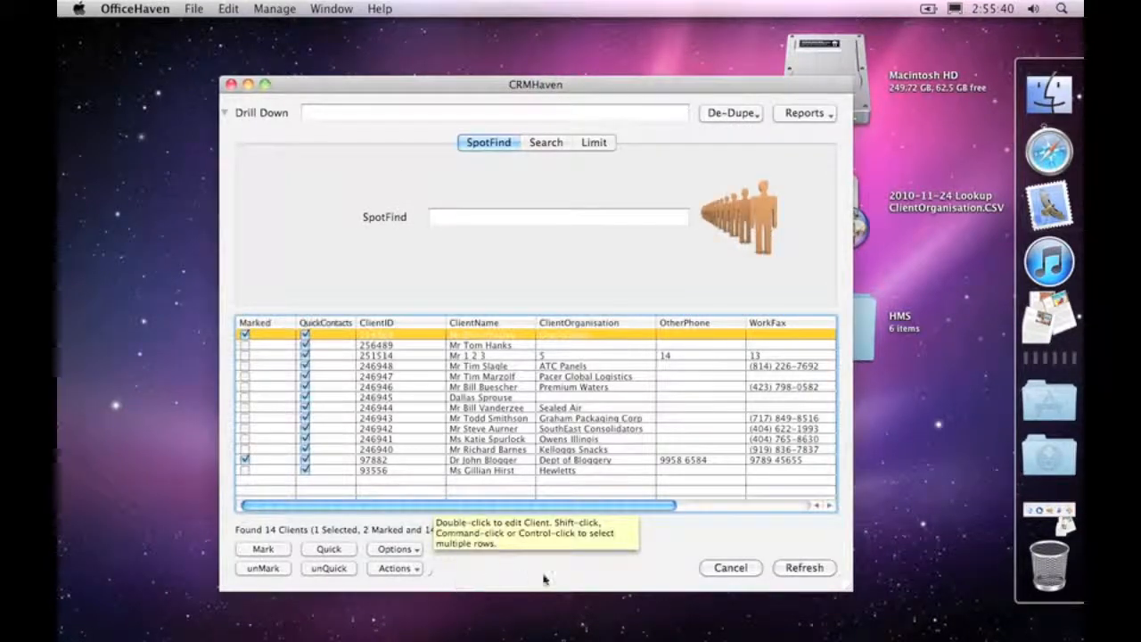
Open the Organisation cleaning options of Clean Clients, keep the search on All Clients, and move the window clear of the client list
{"action": "left_click", "coordinate": [396, 550]}
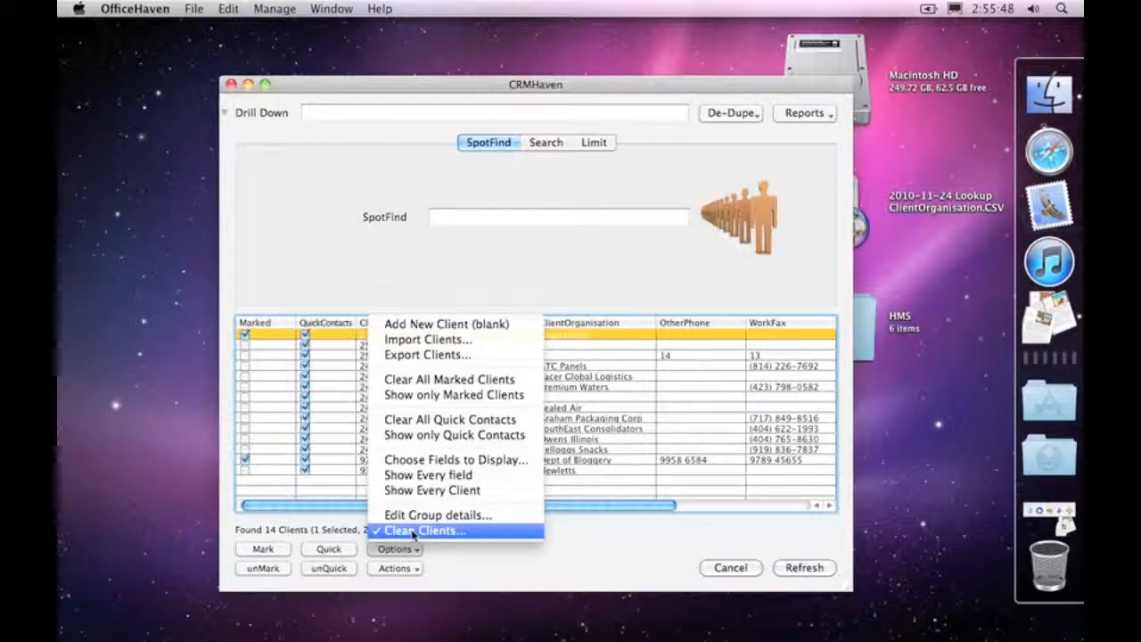
{"action": "left_click", "coordinate": [412, 532]}
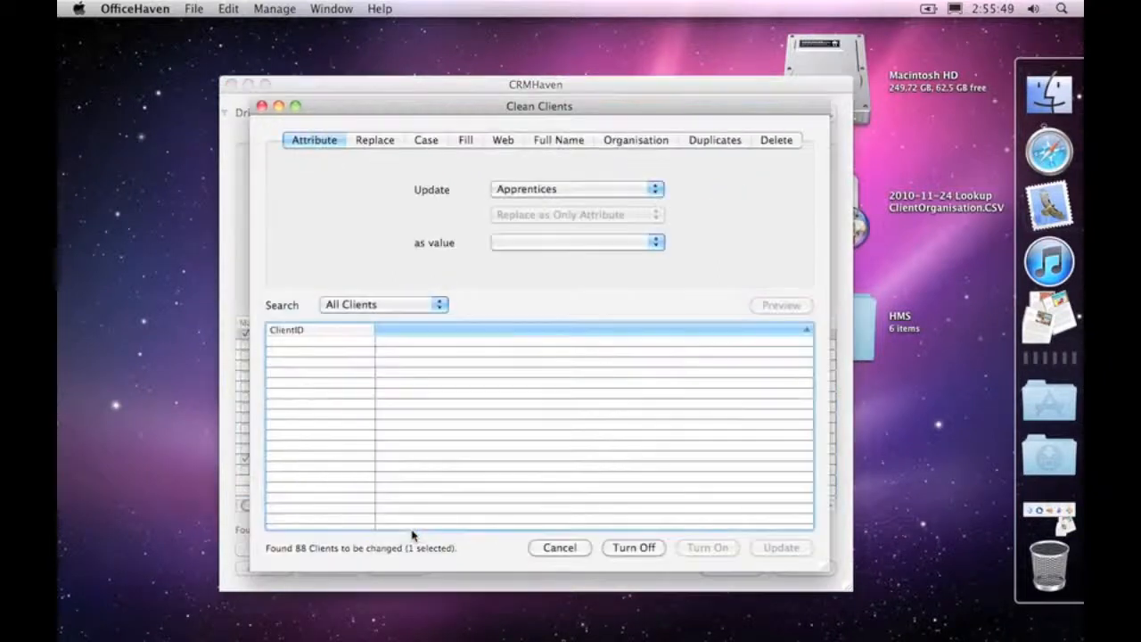
{"action": "left_click", "coordinate": [642, 141]}
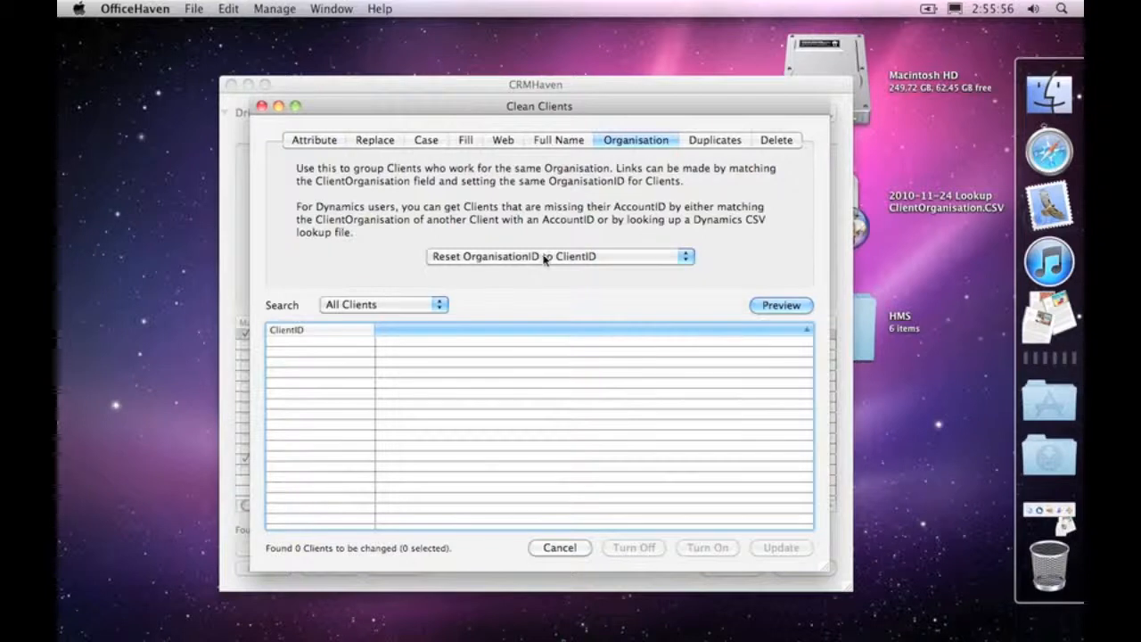
{"action": "left_click", "coordinate": [385, 308]}
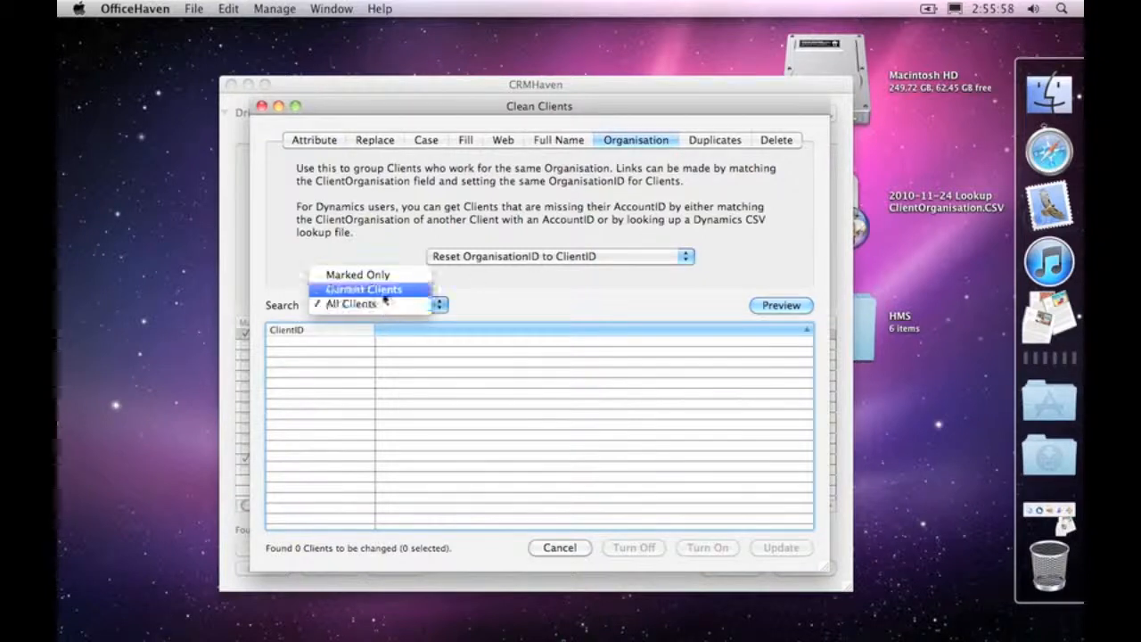
{"action": "left_click", "coordinate": [487, 306]}
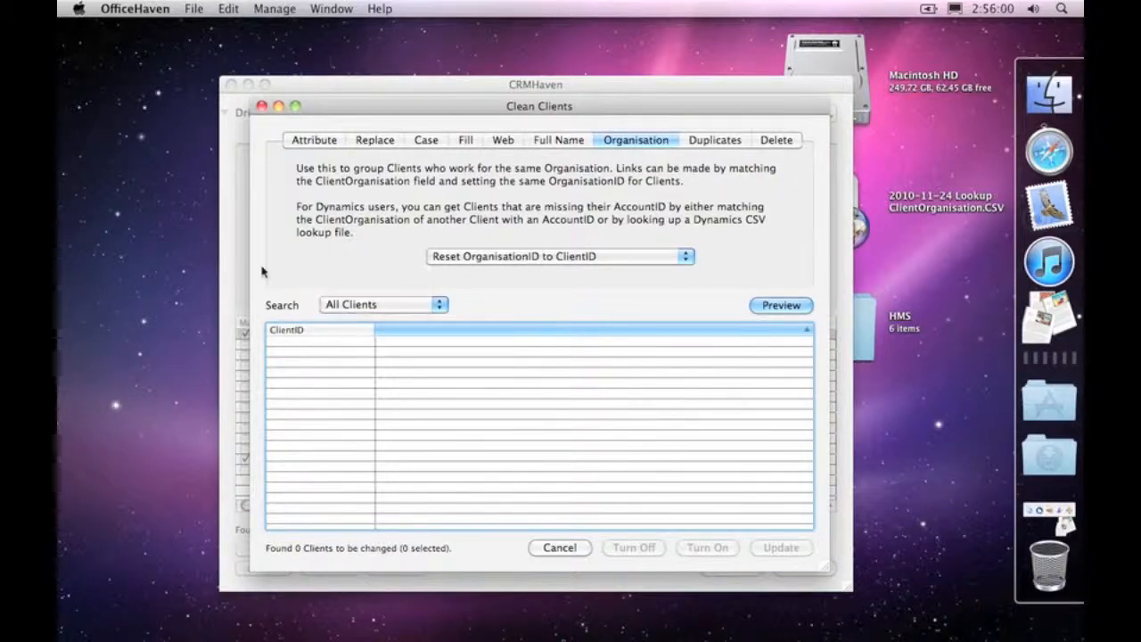
{"action": "left_click_drag", "start_coordinate": [348, 109], "coordinate": [475, 119]}
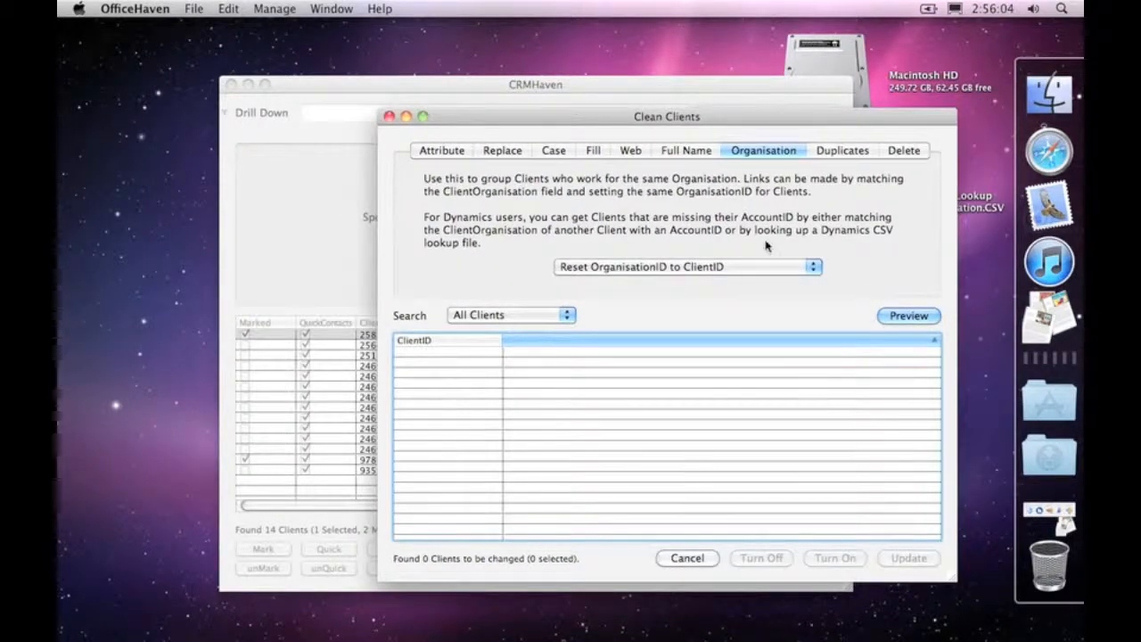
Request a preview of Reset OrganisationID to ClientID for All Clients, but decline the reset
{"action": "left_click", "coordinate": [704, 271]}
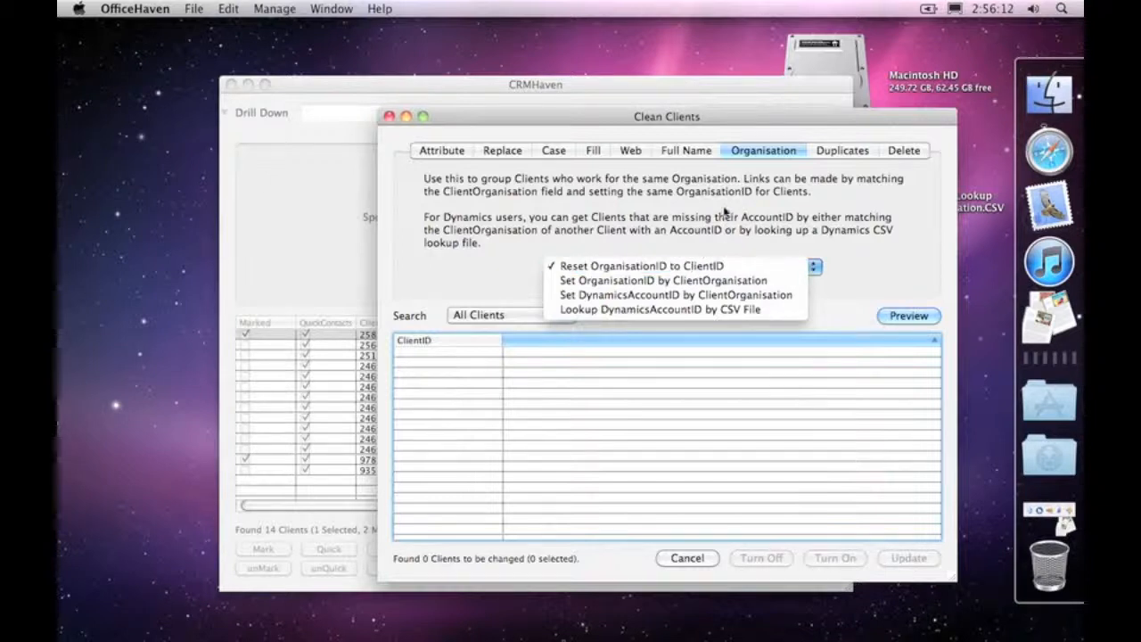
{"action": "left_click", "coordinate": [724, 212]}
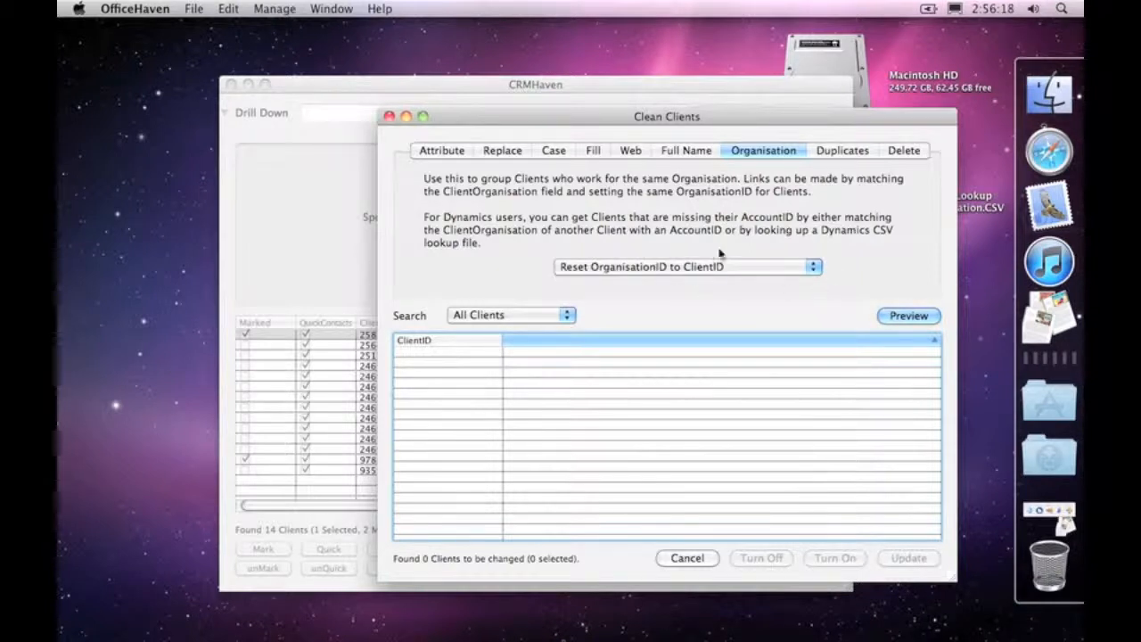
{"action": "left_click", "coordinate": [906, 316]}
{"action": "left_click", "coordinate": [907, 316]}
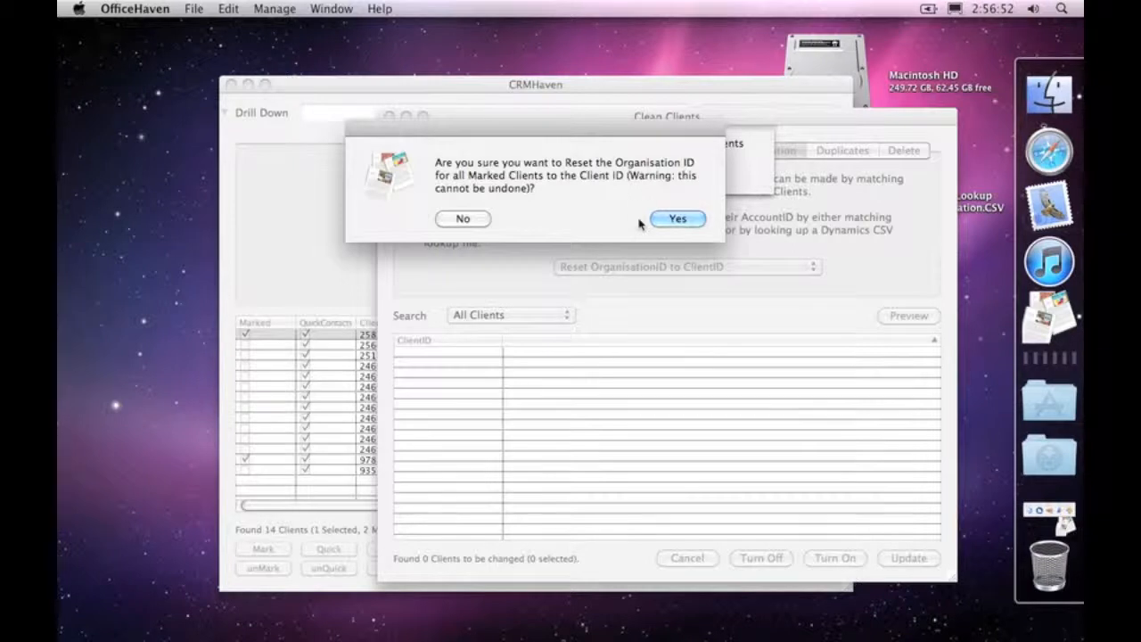
{"action": "left_click", "coordinate": [484, 221]}
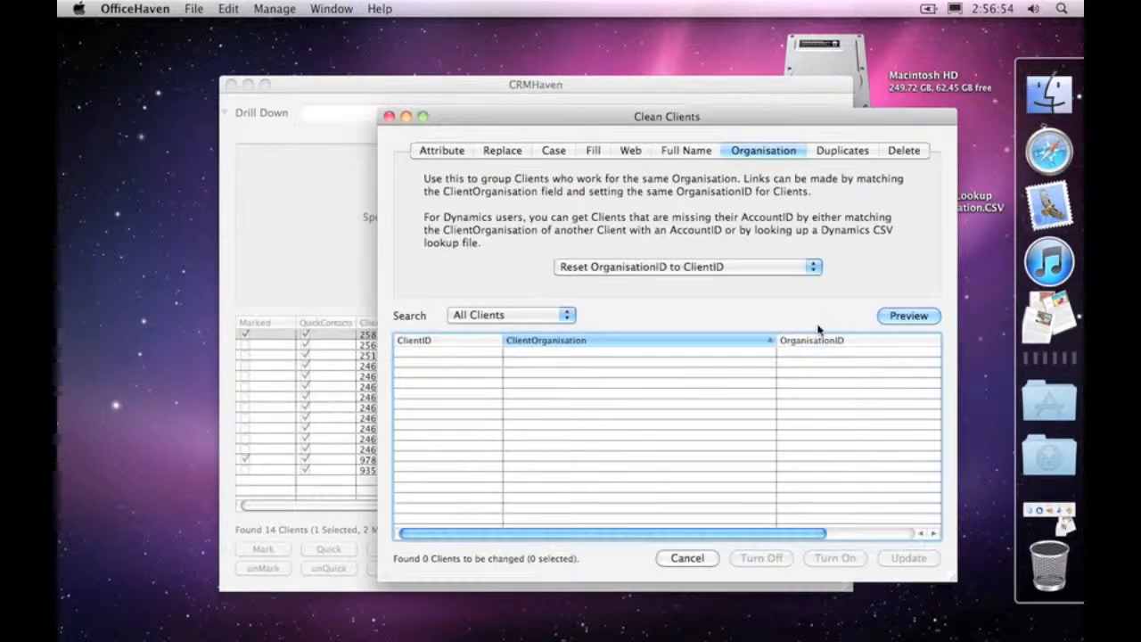
Preview Set OrganisationID by ClientOrganisation for All Clients and review the proposed changes from start to end
{"action": "left_click", "coordinate": [710, 268]}
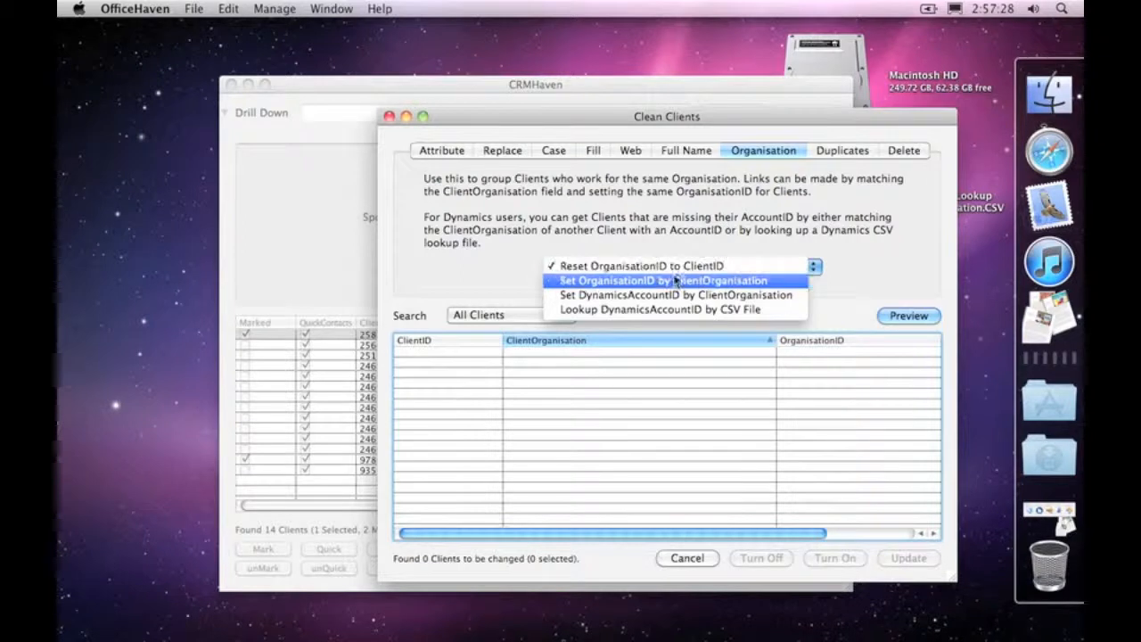
{"action": "left_click", "coordinate": [603, 284]}
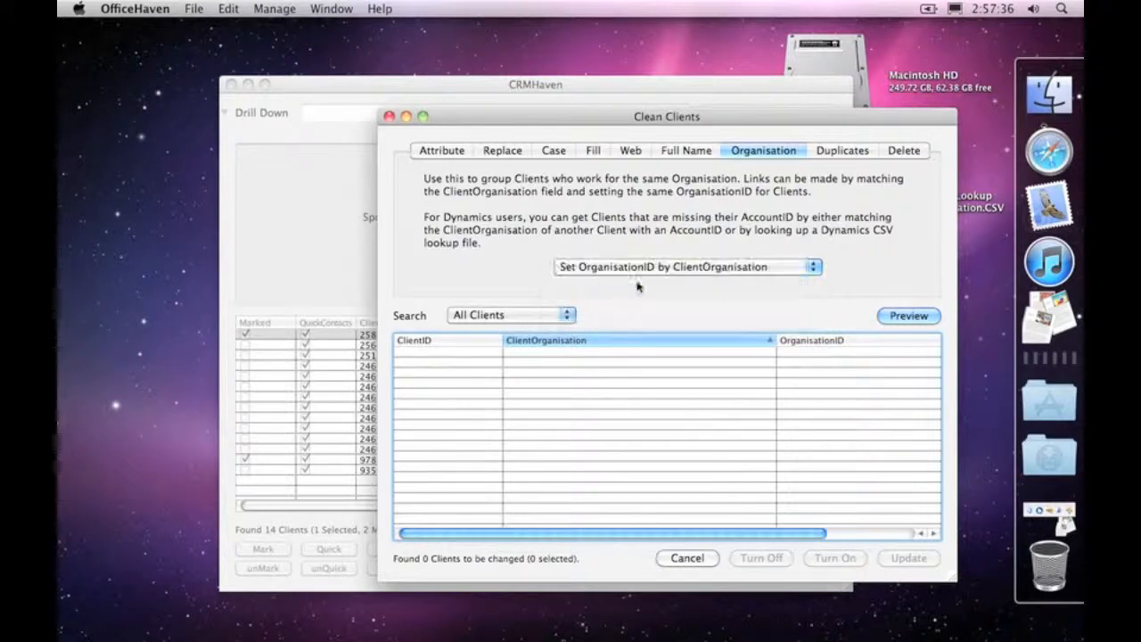
{"action": "left_click", "coordinate": [905, 317]}
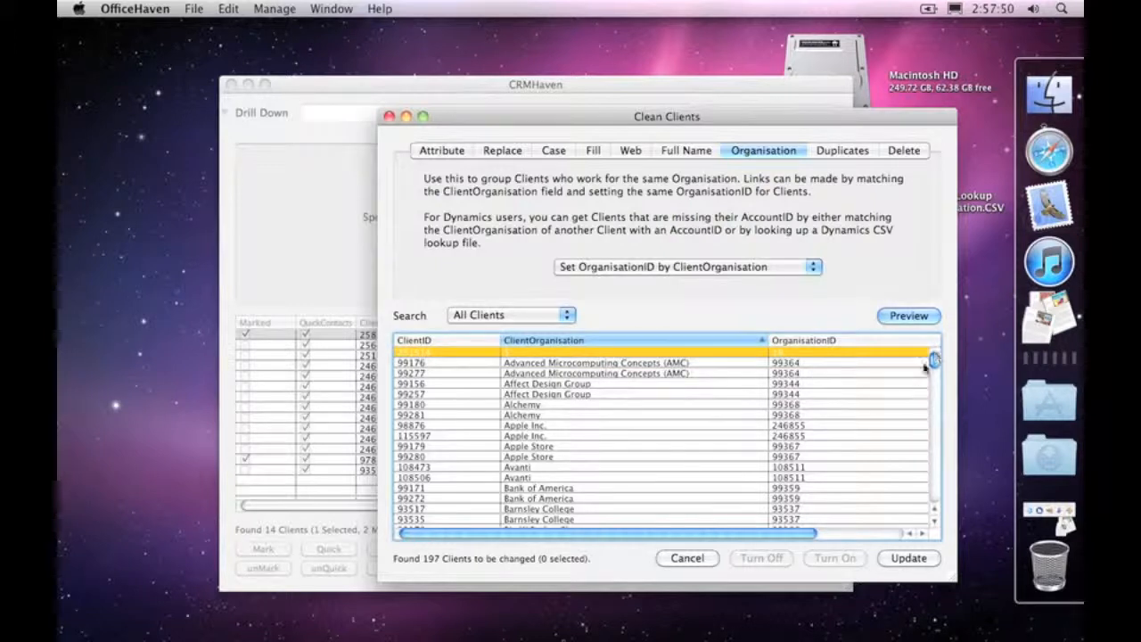
{"action": "left_click_drag", "start_coordinate": [933, 368], "coordinate": [933, 493]}
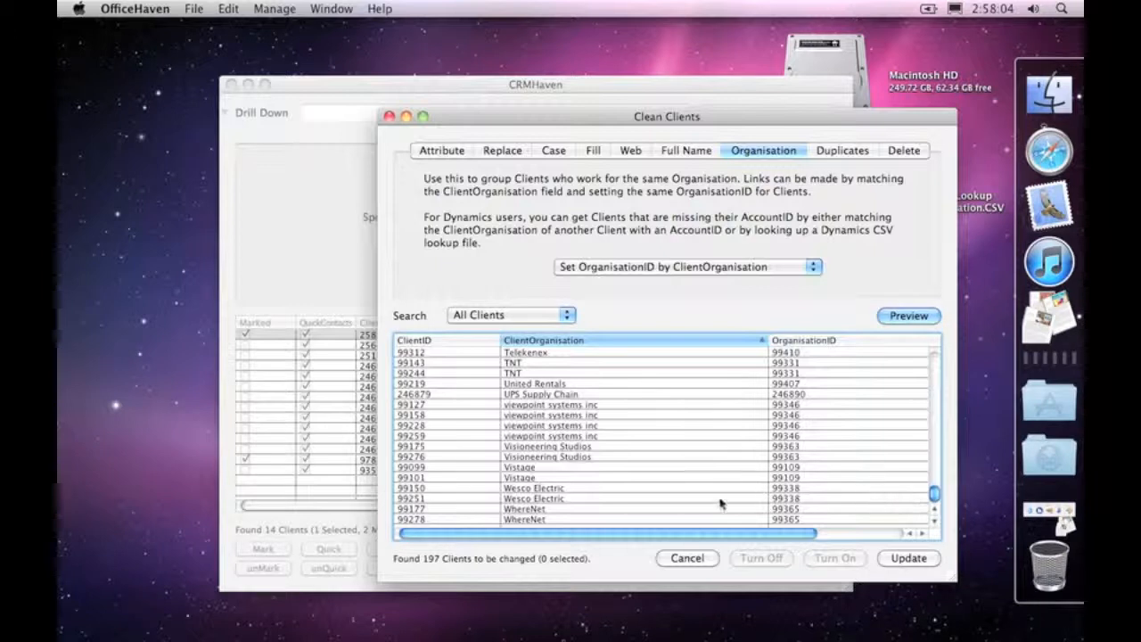
{"action": "left_click_drag", "start_coordinate": [934, 493], "coordinate": [933, 333]}
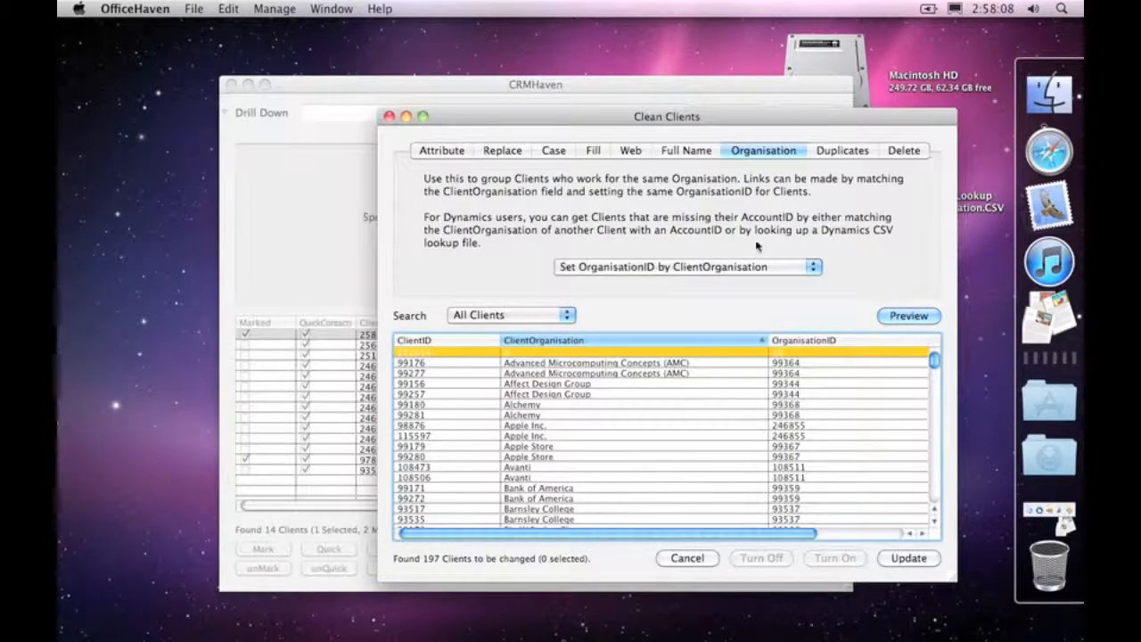
{"action": "left_click", "coordinate": [716, 271]}
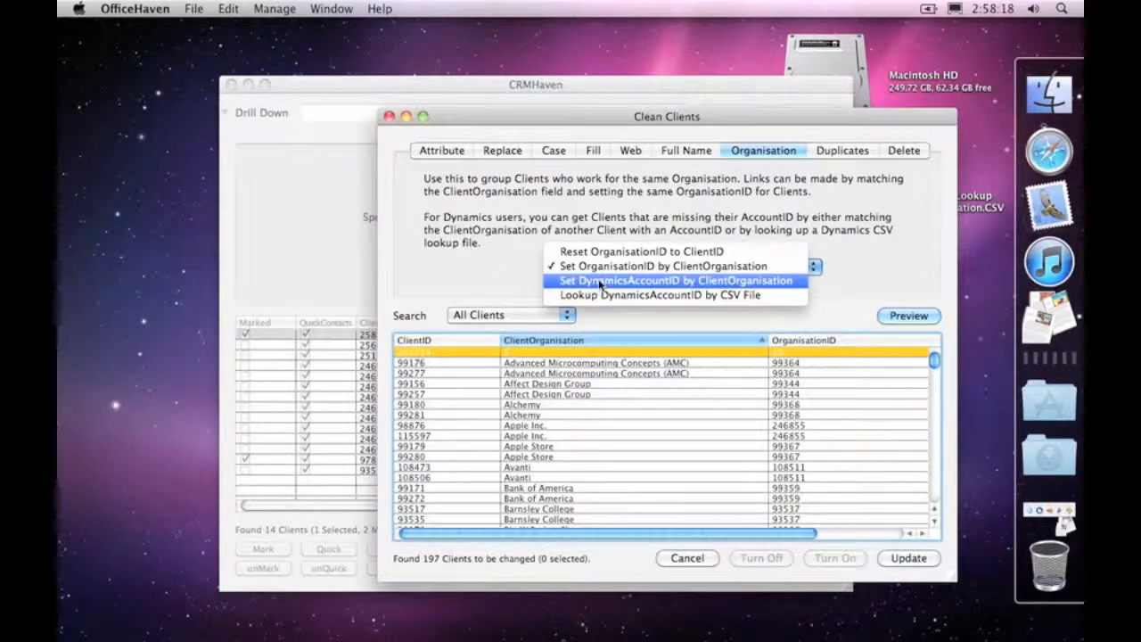
{"action": "left_click", "coordinate": [480, 250]}
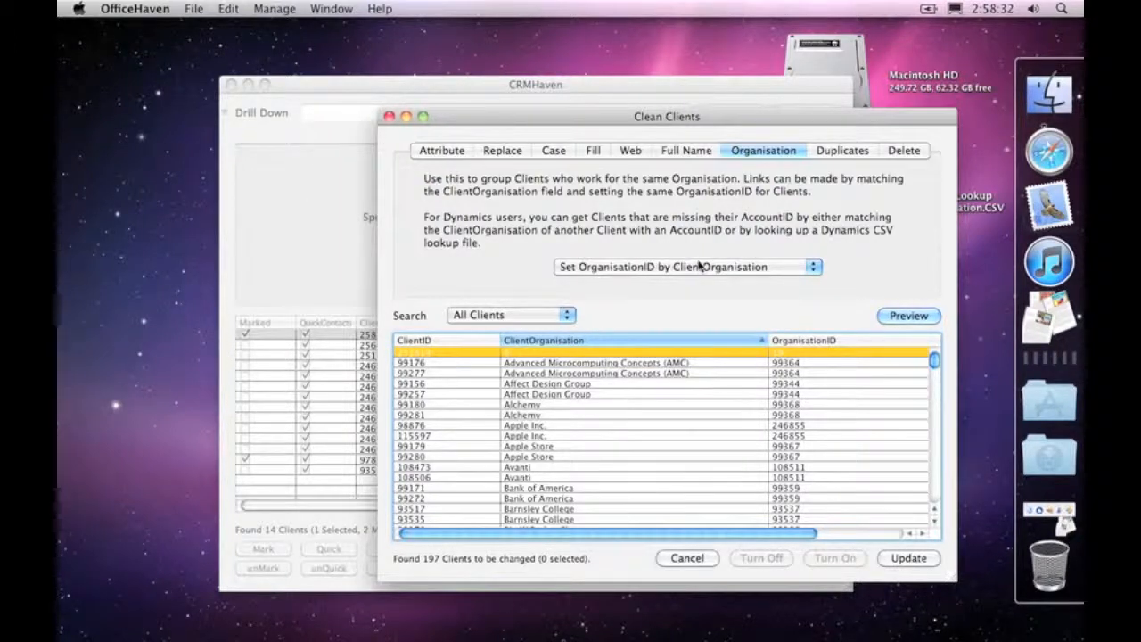
{"action": "left_click", "coordinate": [664, 265]}
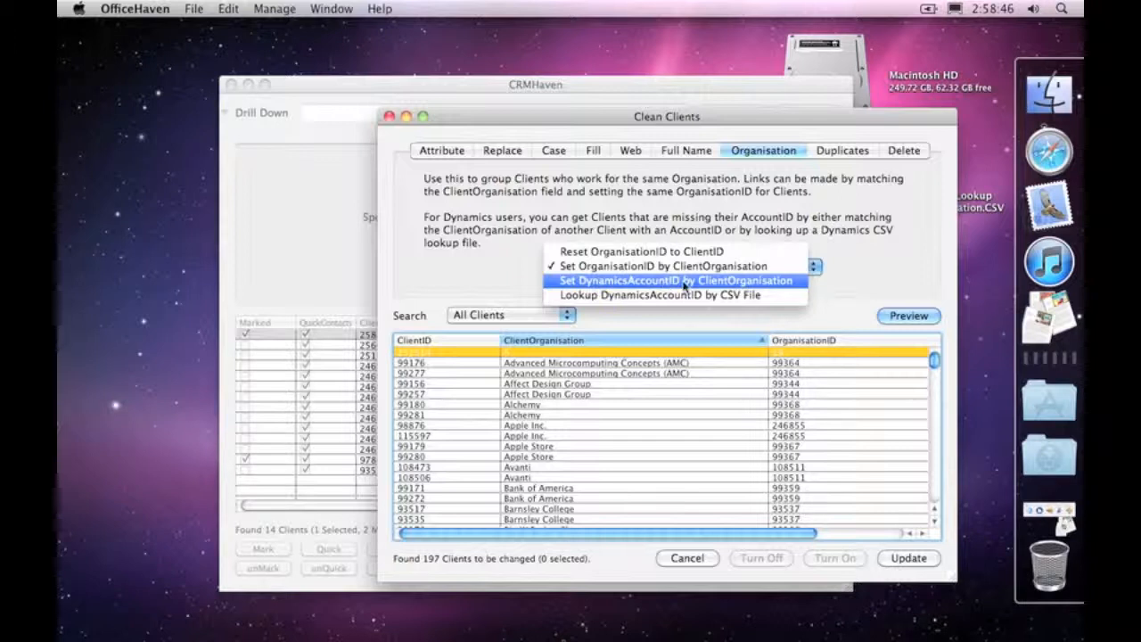
{"action": "left_click", "coordinate": [414, 292]}
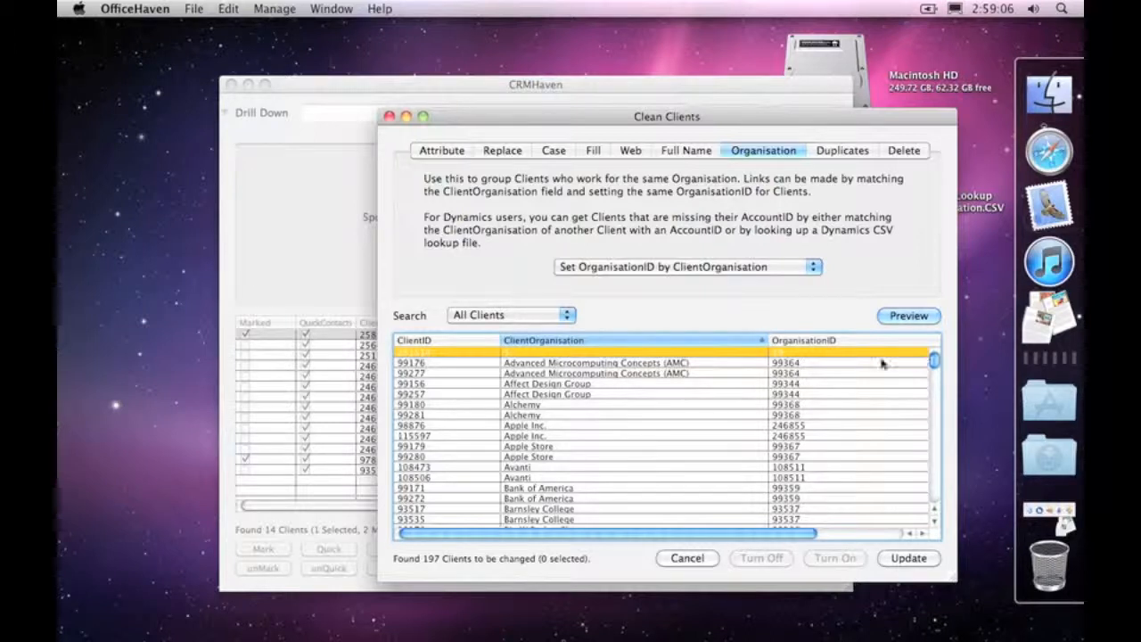
Preview Set DynamicsAccountID by ClientOrganisation for All Clients and look through the clients missing an account ID
{"action": "left_click", "coordinate": [747, 267]}
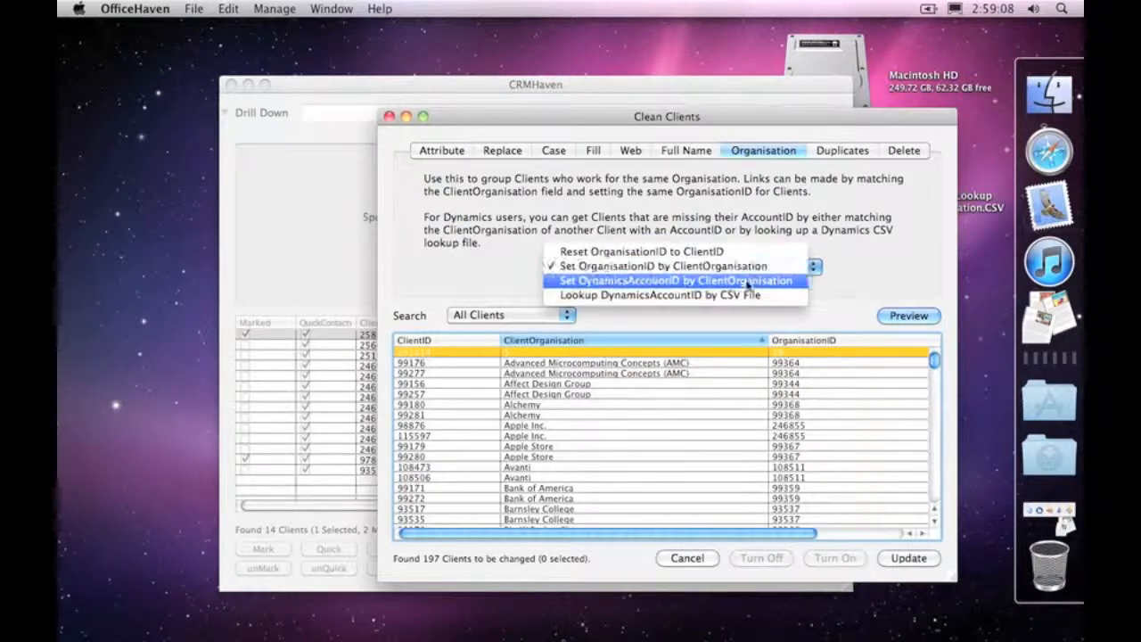
{"action": "left_click", "coordinate": [749, 282]}
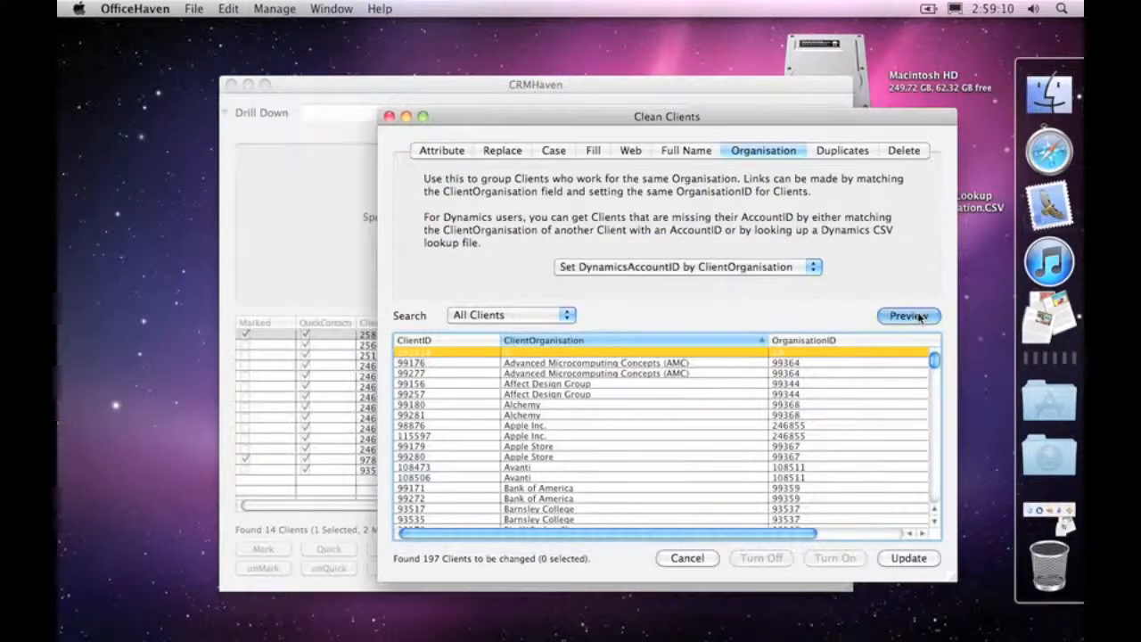
{"action": "left_click", "coordinate": [921, 318]}
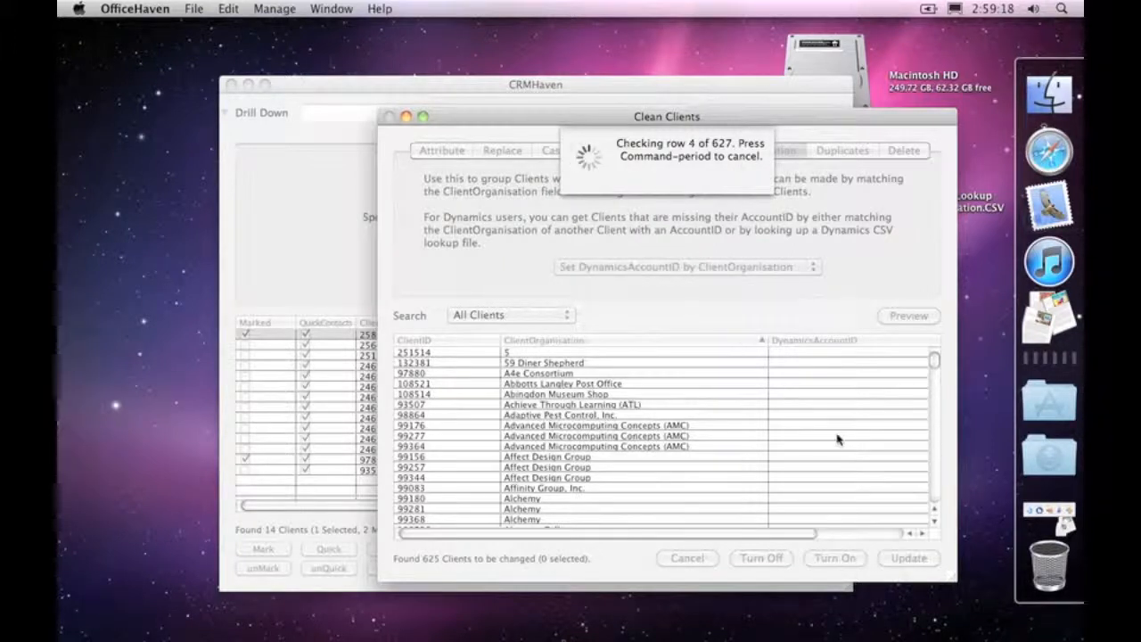
{"action": "scroll", "coordinate": [836, 437], "scroll_direction": "down", "scroll_amount": 15}
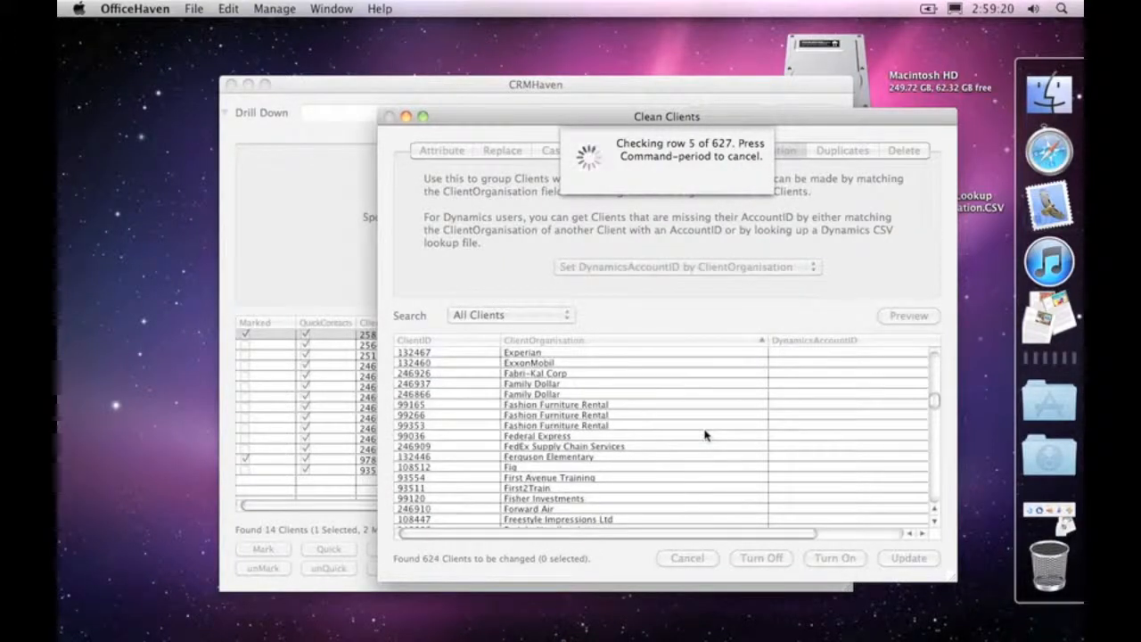
{"action": "scroll", "coordinate": [705, 436], "scroll_direction": "down", "scroll_amount": 10}
{"action": "scroll", "coordinate": [705, 430], "scroll_direction": "down", "scroll_amount": 10}
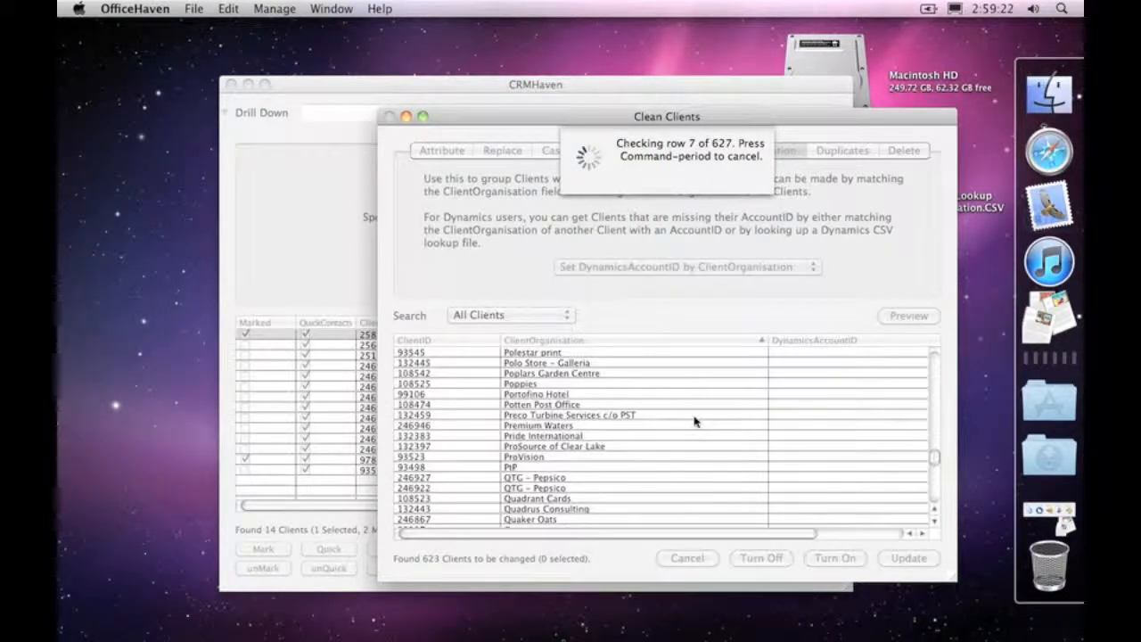
{"action": "scroll", "coordinate": [695, 422], "scroll_direction": "down", "scroll_amount": 10}
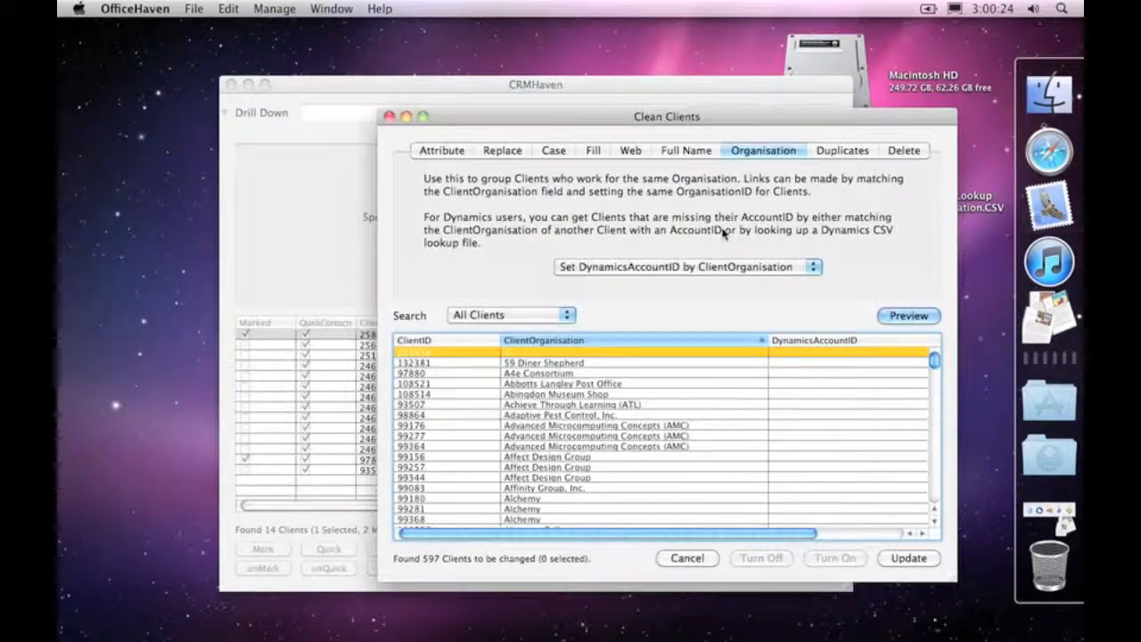
Preview Lookup DynamicsAccountID by CSV File for All Clients, using 2010-11-24 Lookup ClientOrganisation.CSV from the Desktop as the lookup file
{"action": "left_click", "coordinate": [753, 270]}
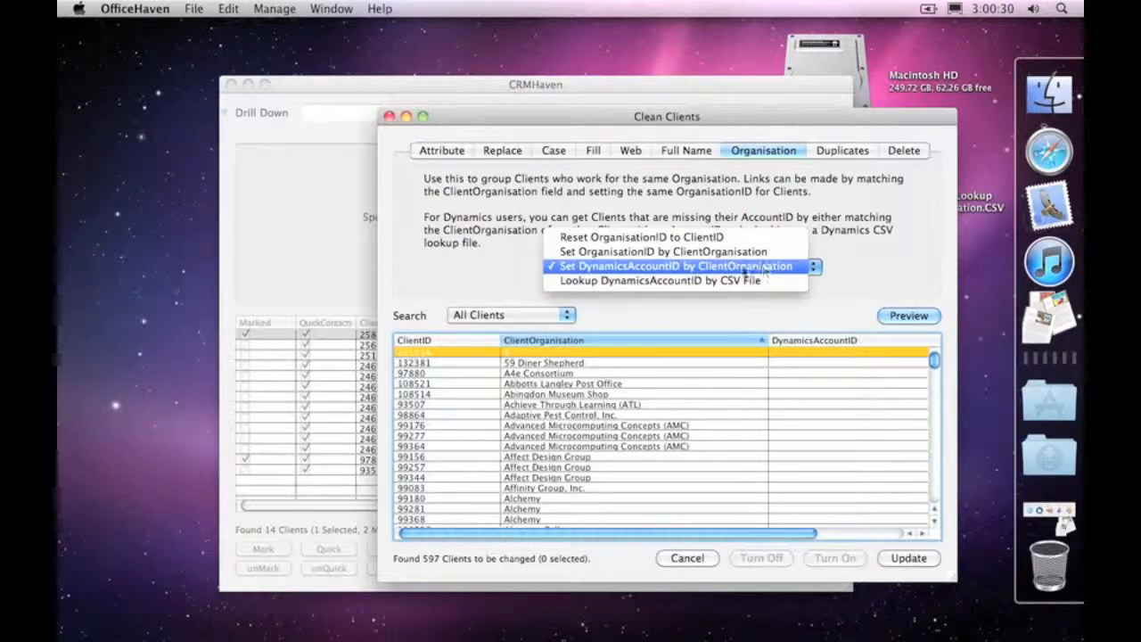
{"action": "left_click", "coordinate": [729, 282]}
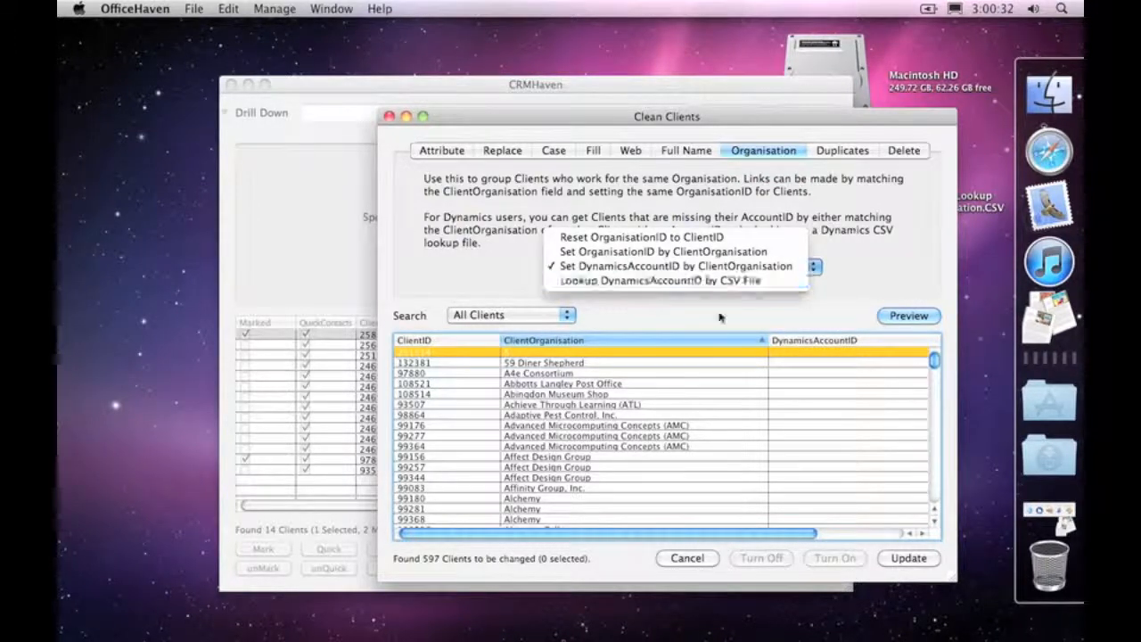
{"action": "left_click", "coordinate": [626, 282]}
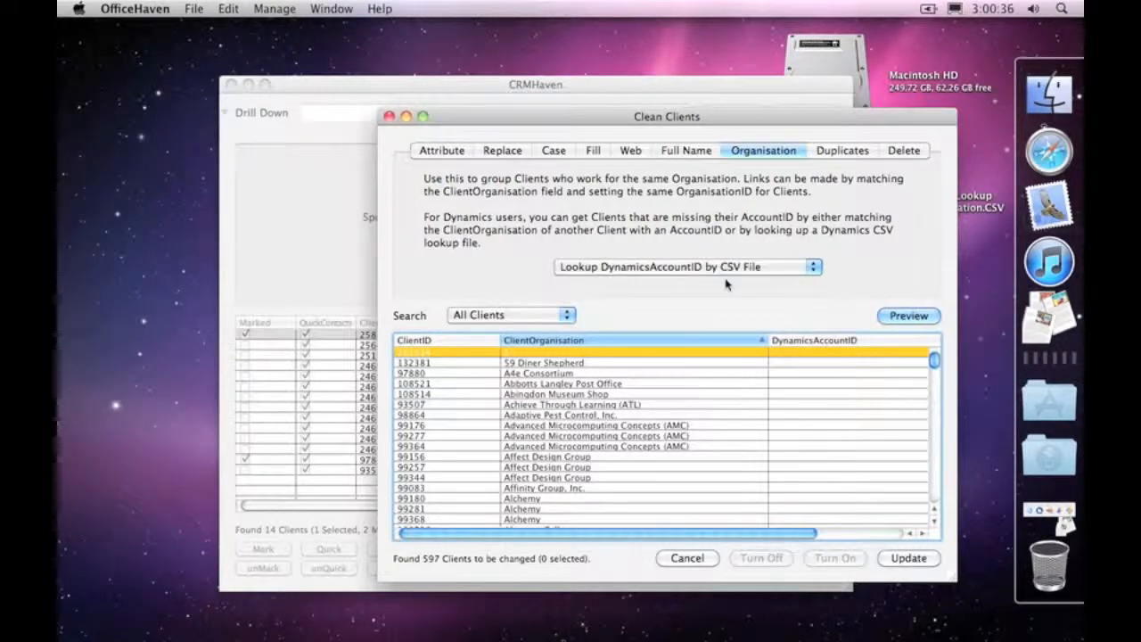
{"action": "left_click", "coordinate": [910, 316]}
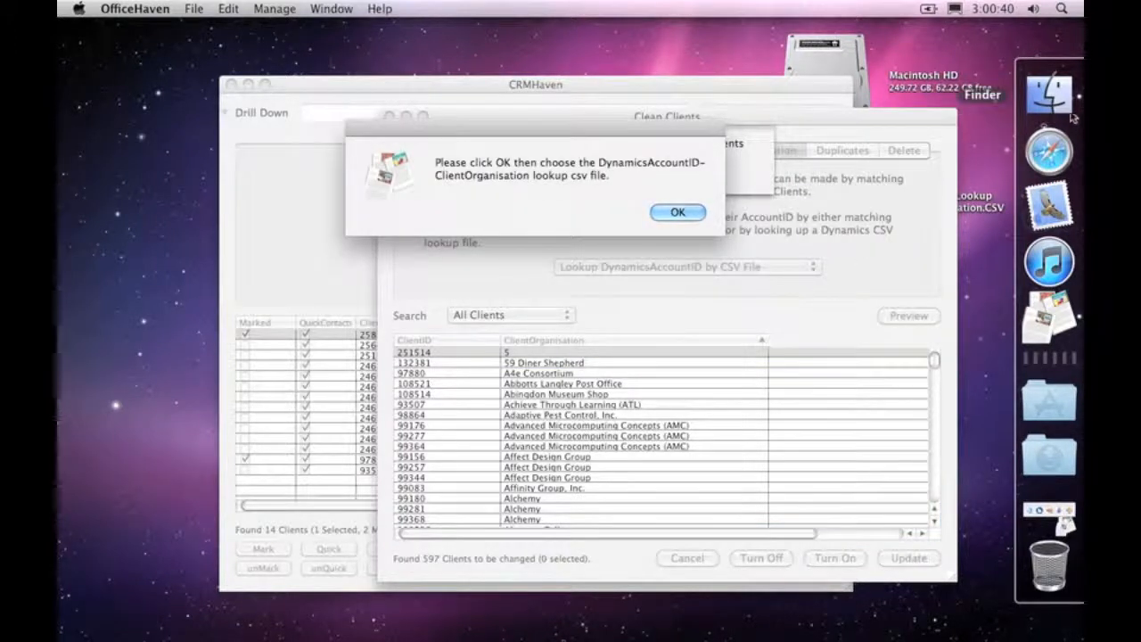
{"action": "left_click", "coordinate": [675, 213]}
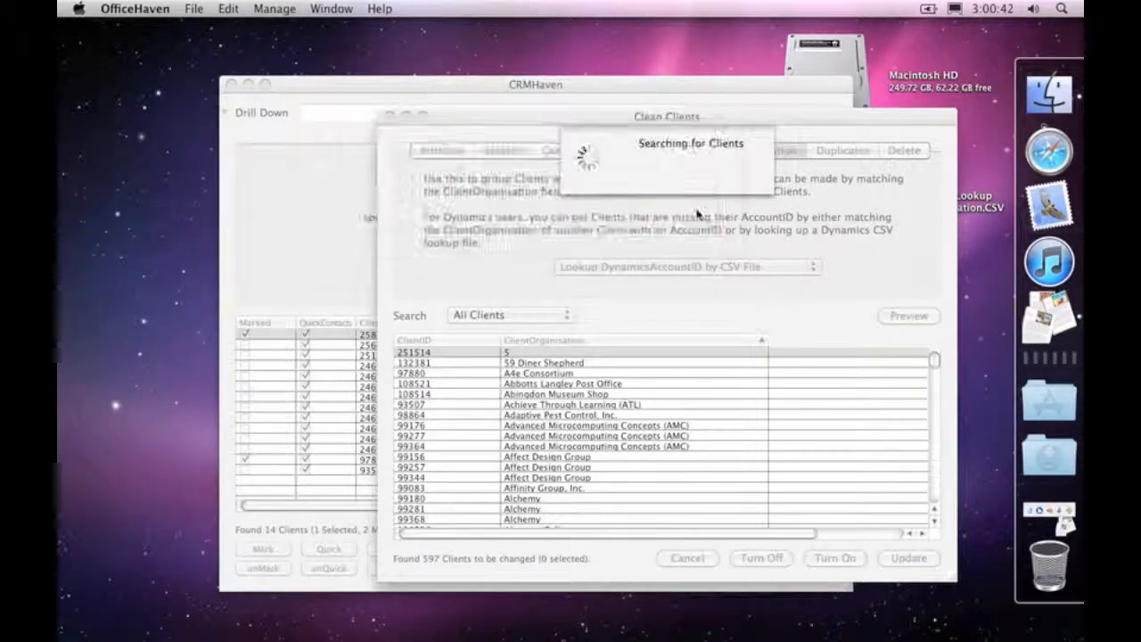
{"action": "left_click", "coordinate": [267, 103]}
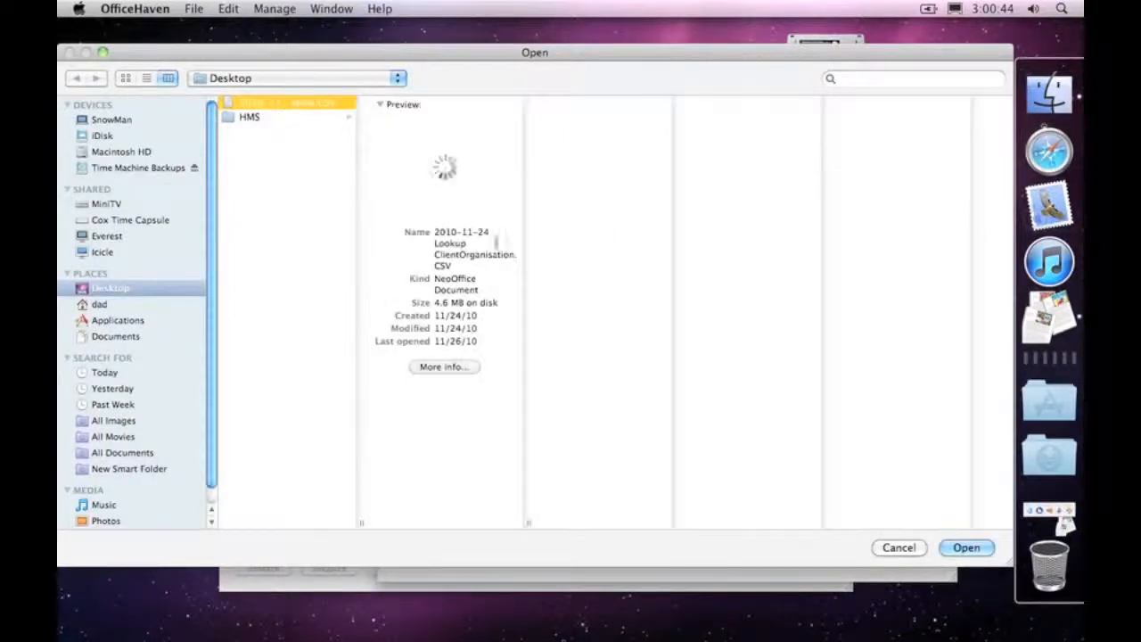
{"action": "left_click", "coordinate": [967, 547]}
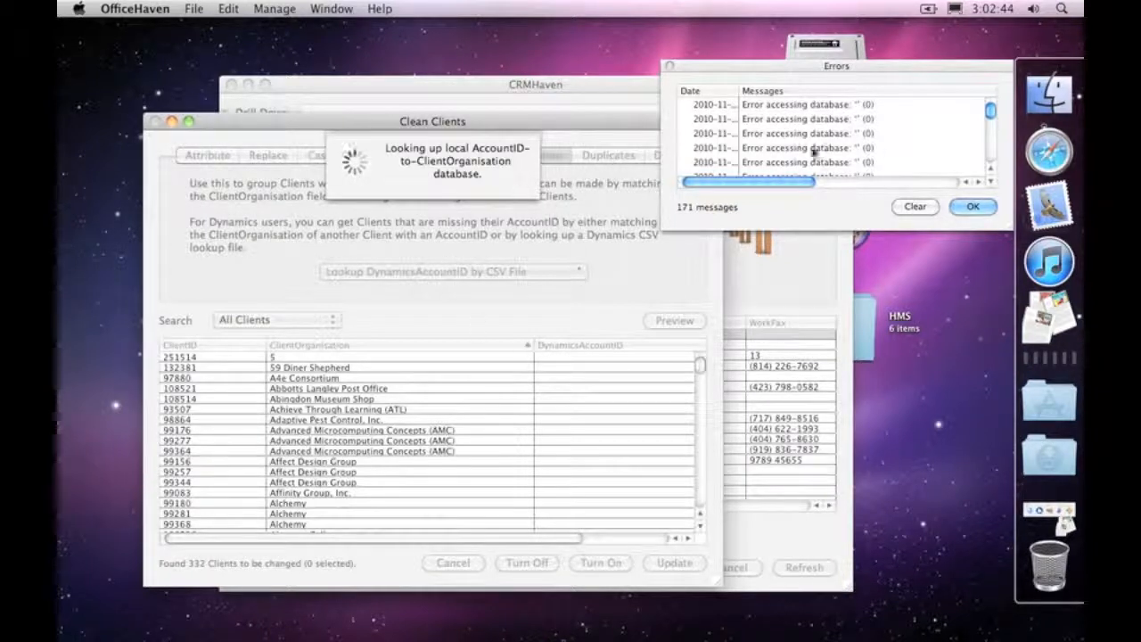
Dismiss the error messages, then move the Clean Clients window up and enlarge it to show more of the client list
{"action": "left_click", "coordinate": [979, 208]}
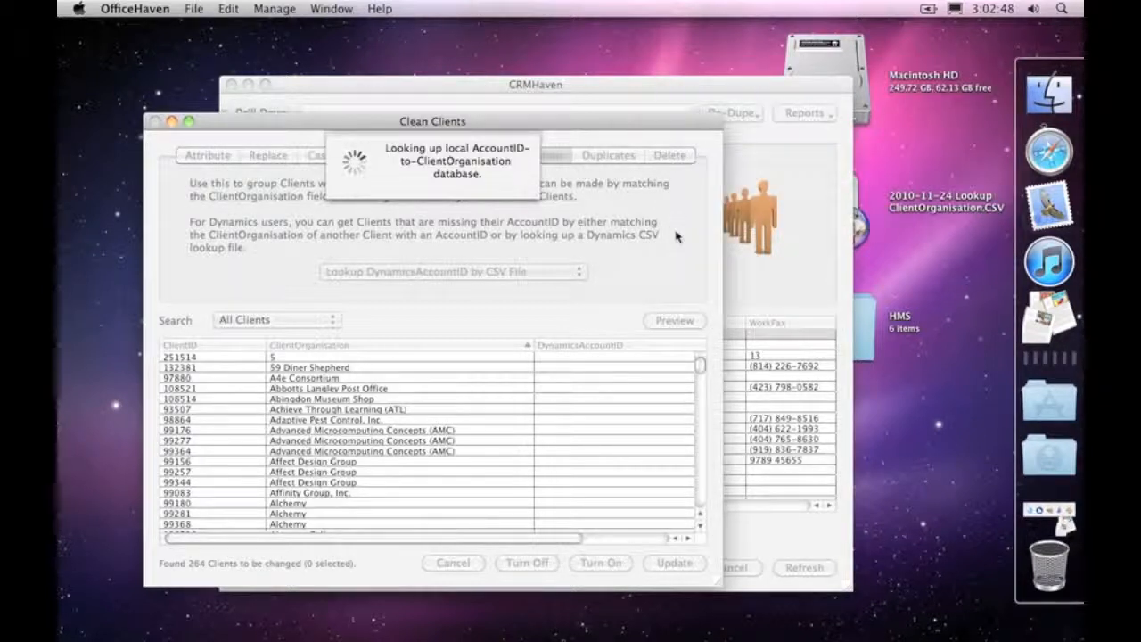
{"action": "left_click_drag", "start_coordinate": [488, 123], "coordinate": [530, 29]}
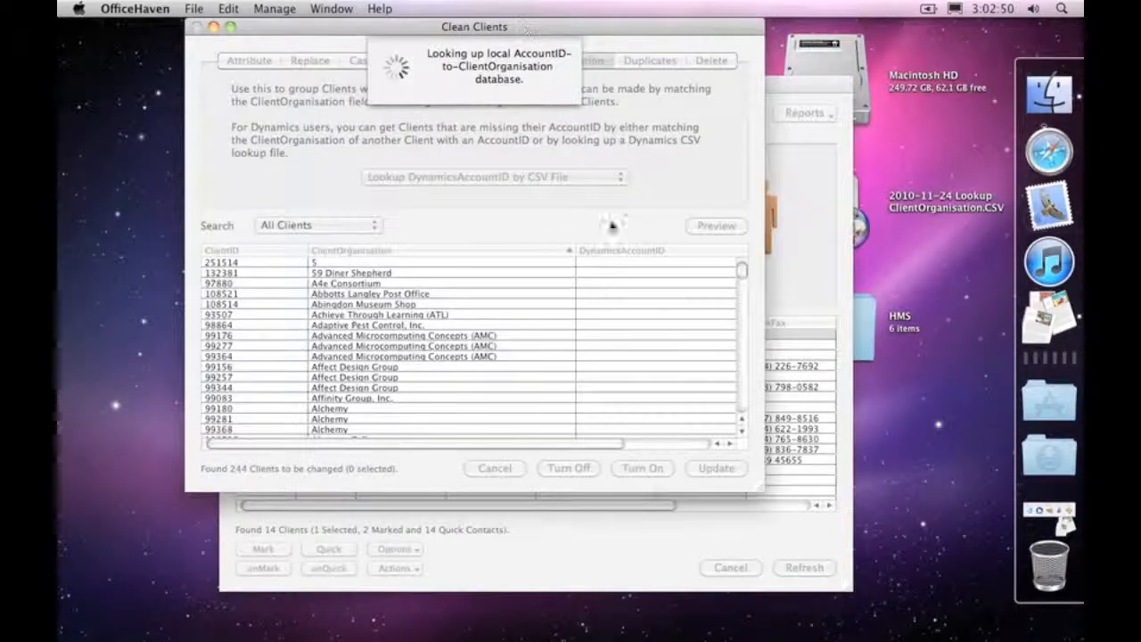
{"action": "left_click_drag", "start_coordinate": [758, 493], "coordinate": [917, 641]}
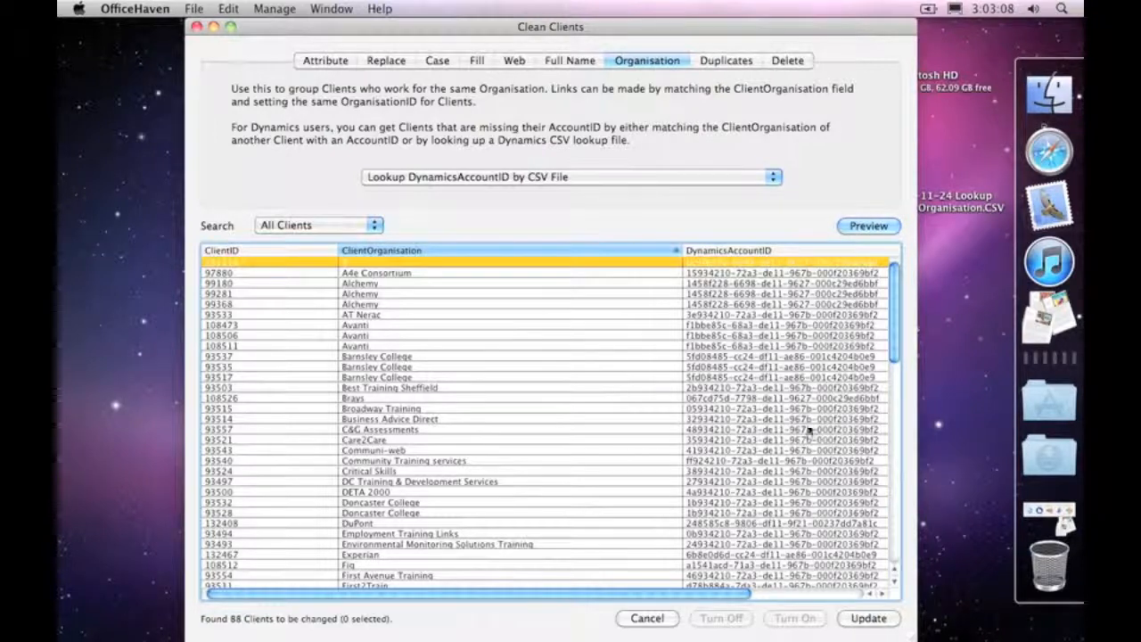
Review the DynamicsAccountIDs proposed from the CSV lookup against each client's organisation throughout the list
{"action": "scroll", "coordinate": [815, 430], "scroll_direction": "down", "scroll_amount": 10}
{"action": "scroll", "coordinate": [814, 428], "scroll_direction": "up", "scroll_amount": 10}
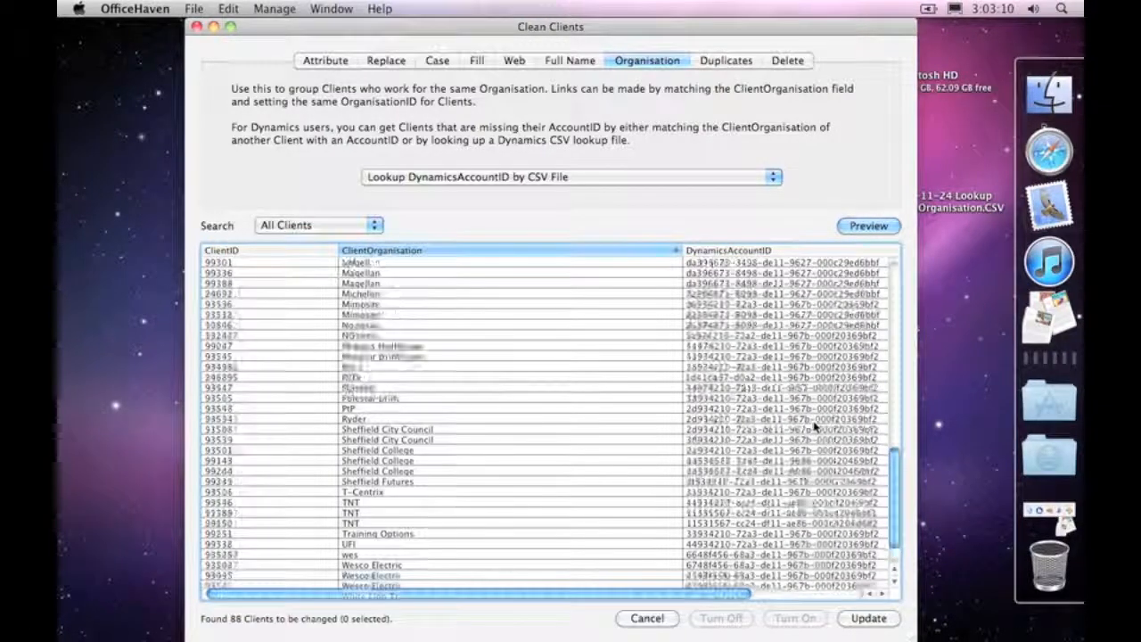
{"action": "scroll", "coordinate": [814, 428], "scroll_direction": "up", "scroll_amount": 3}
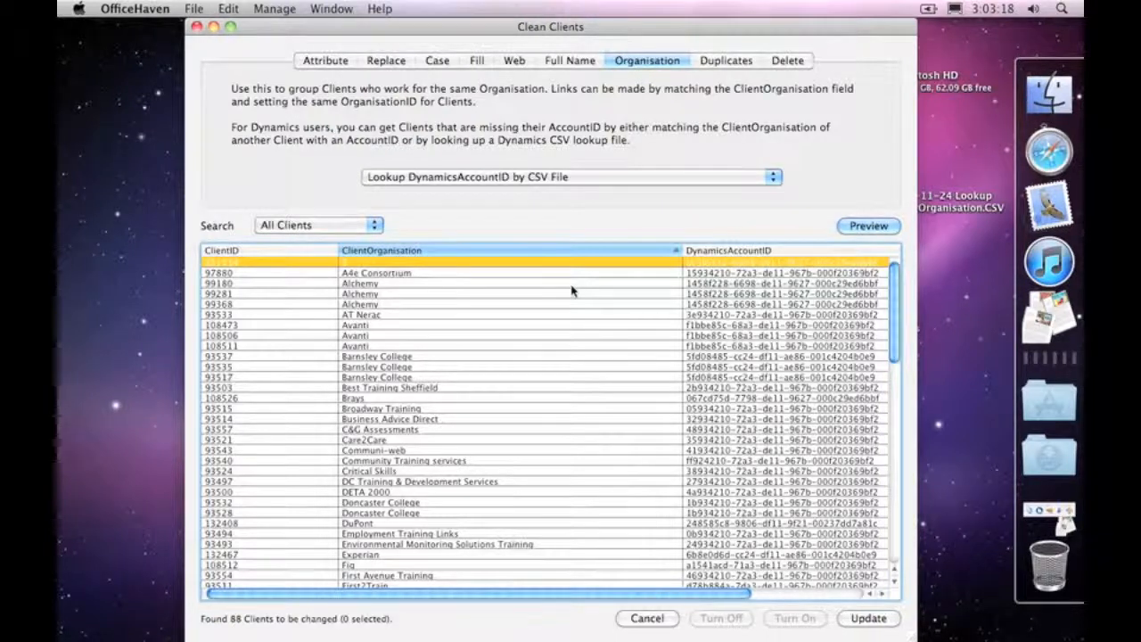
{"action": "scroll", "coordinate": [529, 419], "scroll_direction": "down", "scroll_amount": 10}
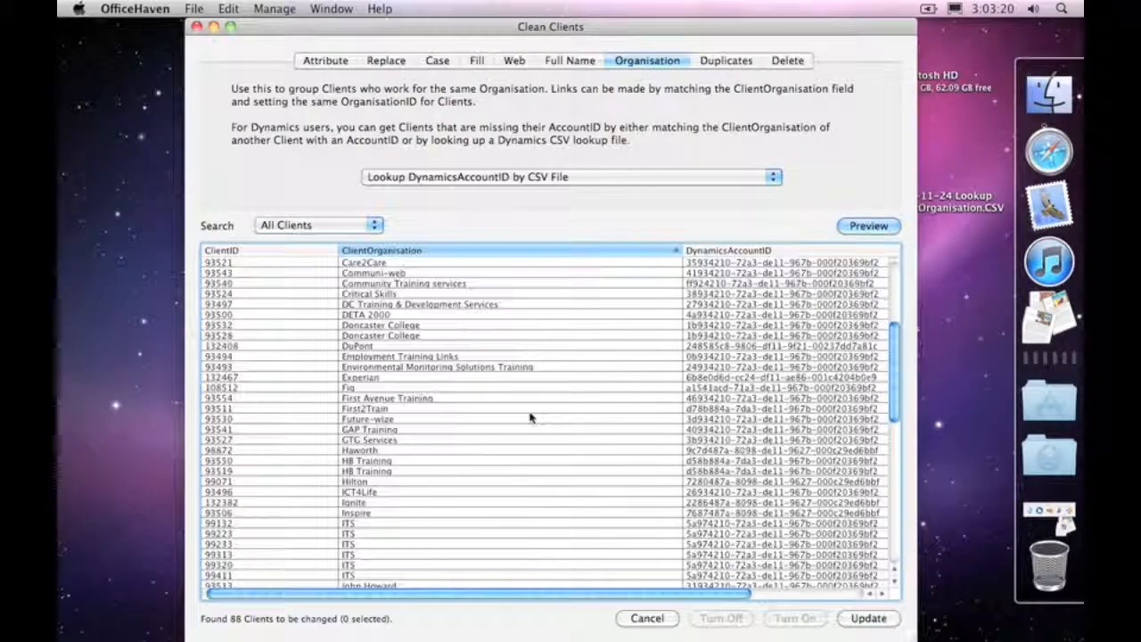
{"action": "scroll", "coordinate": [530, 419], "scroll_direction": "up", "scroll_amount": 10}
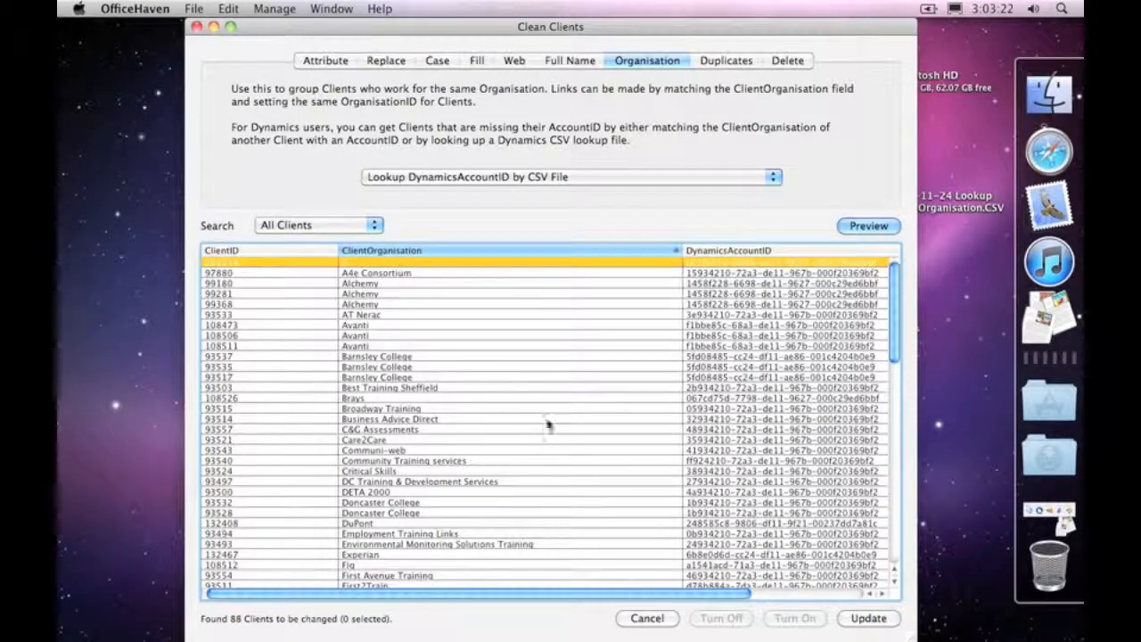